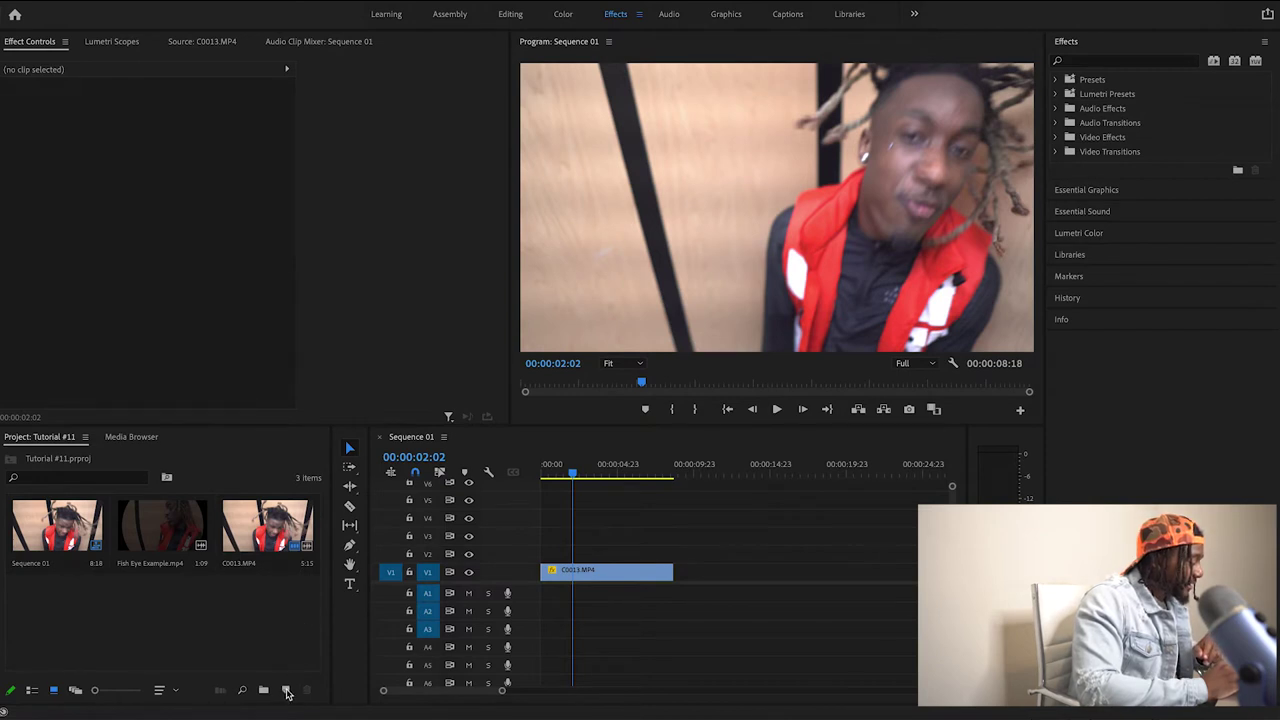
Step: Create a black 1920x1080 colour matte and name it 'Fish Eye Effect'
click(286, 690)
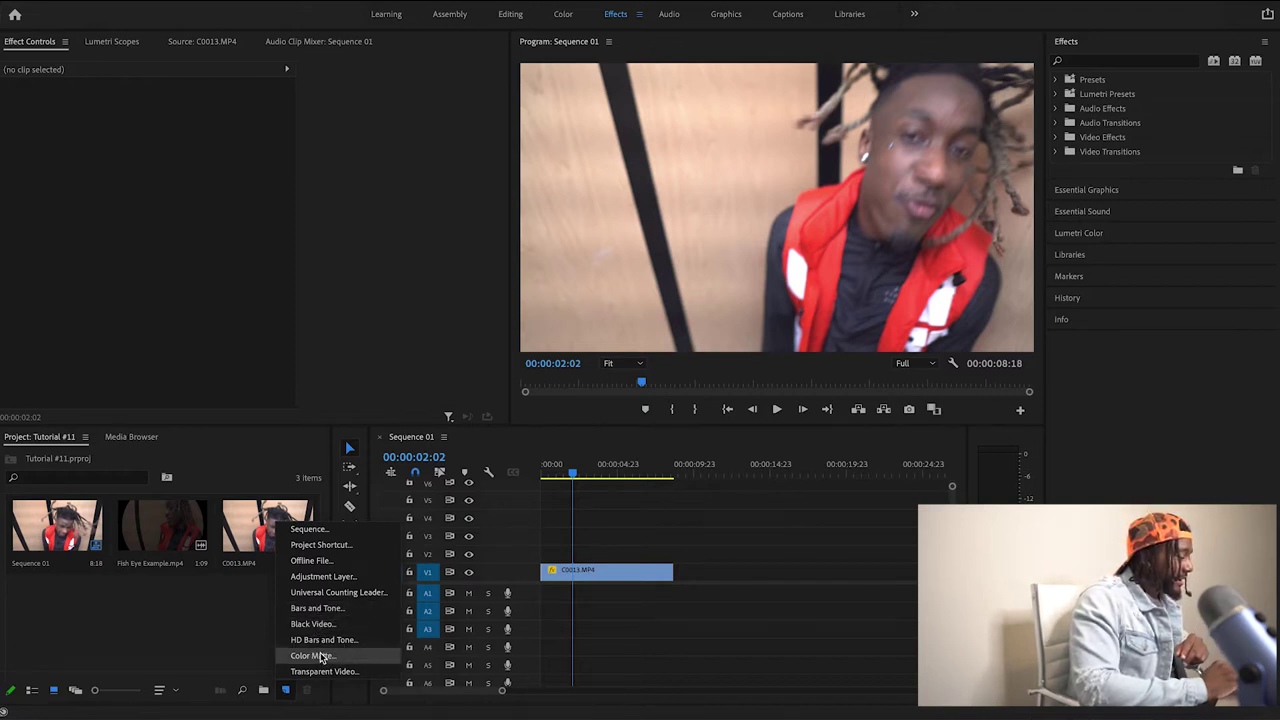
click(318, 656)
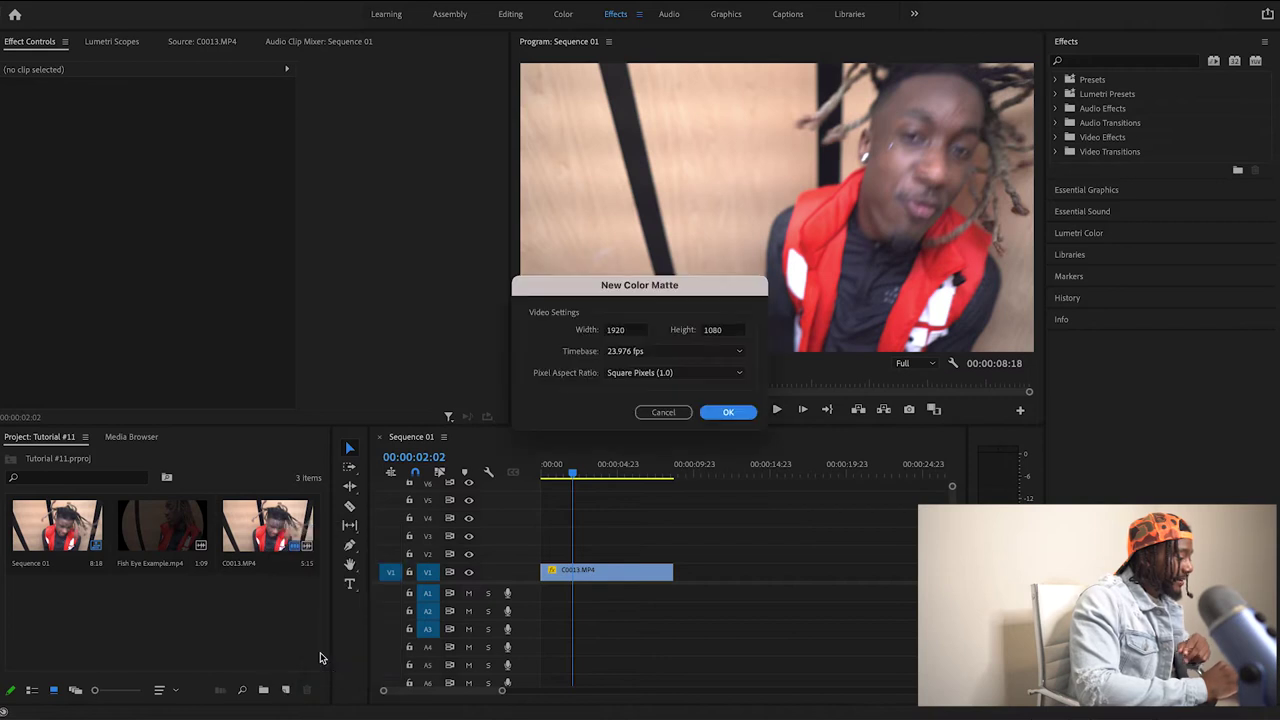
click(731, 413)
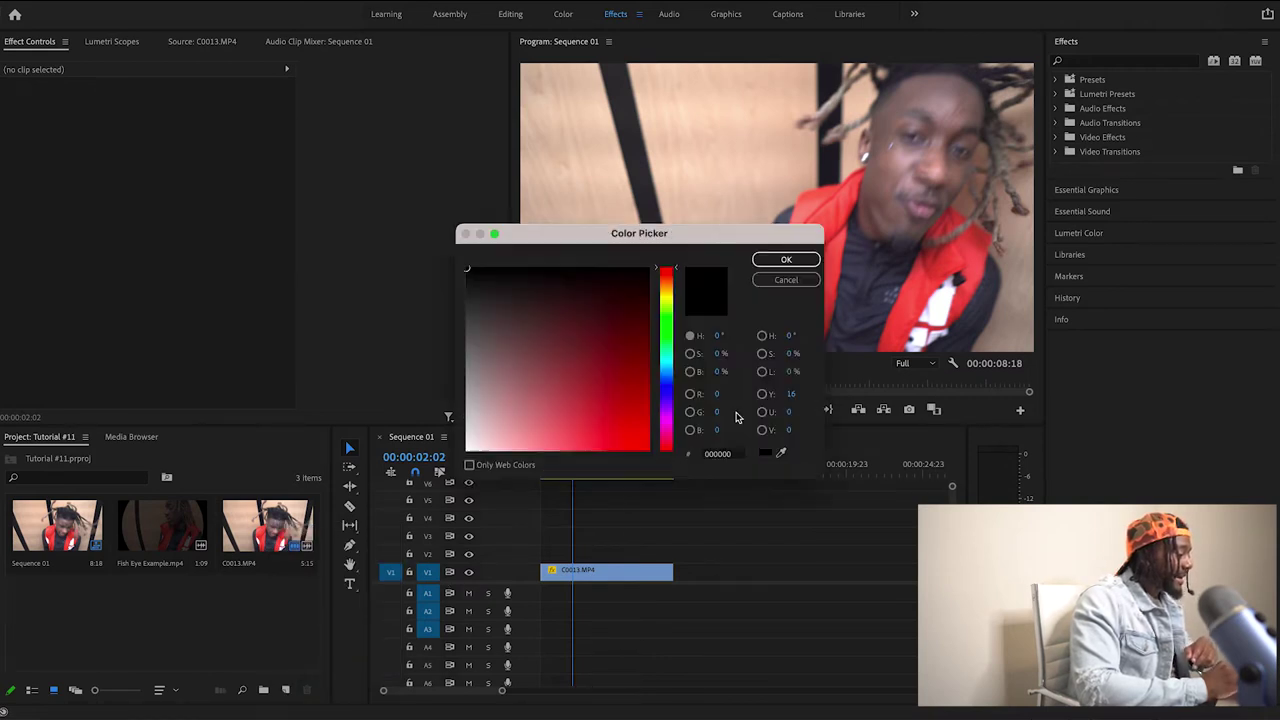
click(774, 262)
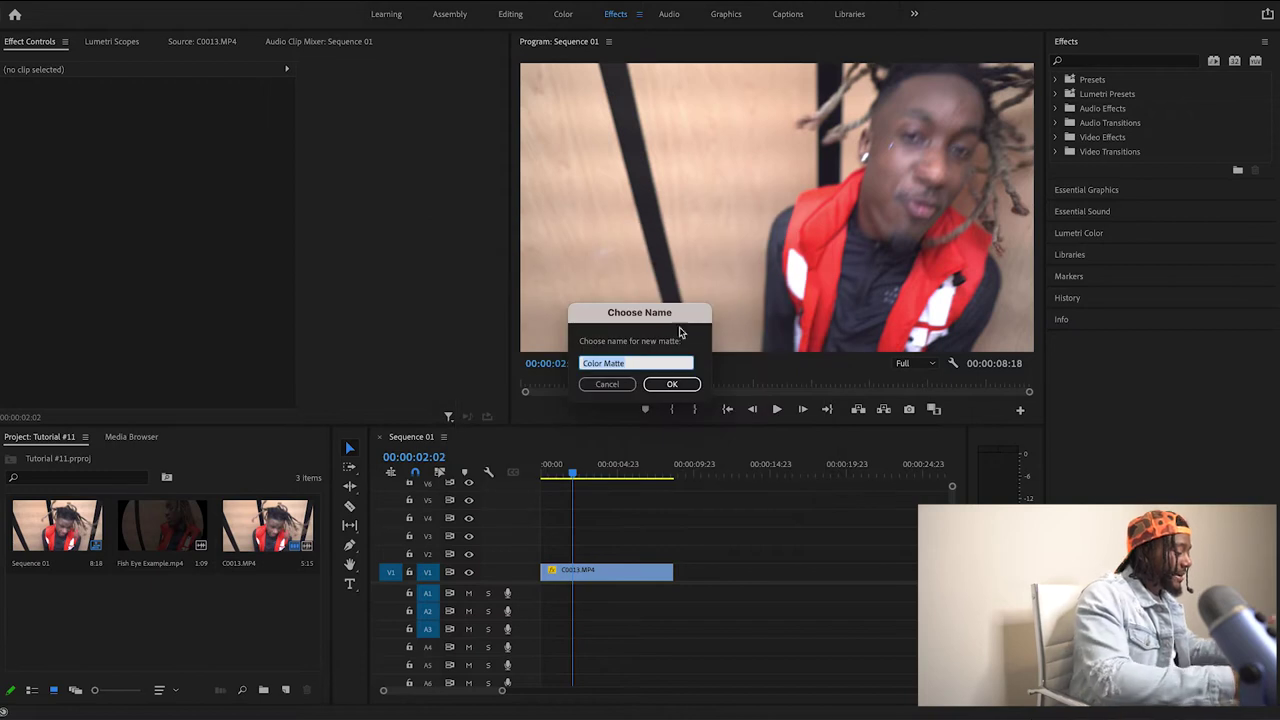
key(BackSpace)
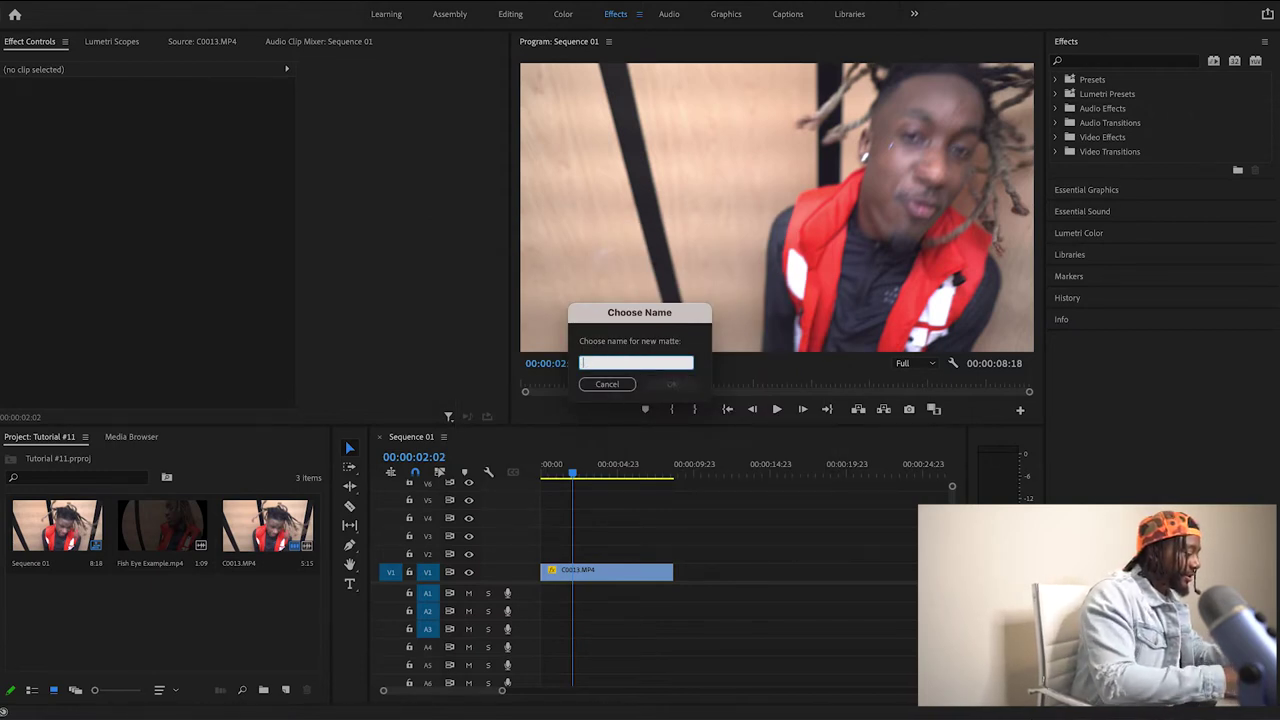
text(Fish Eye Effect)
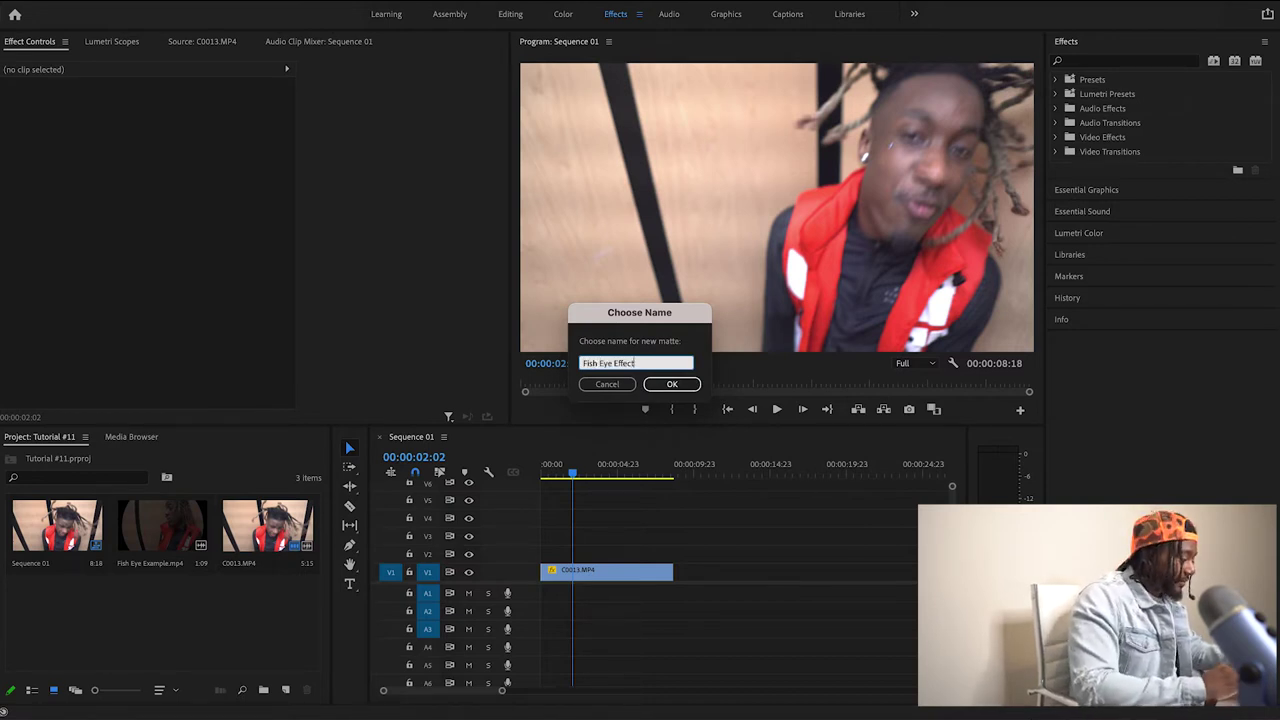
key(Return)
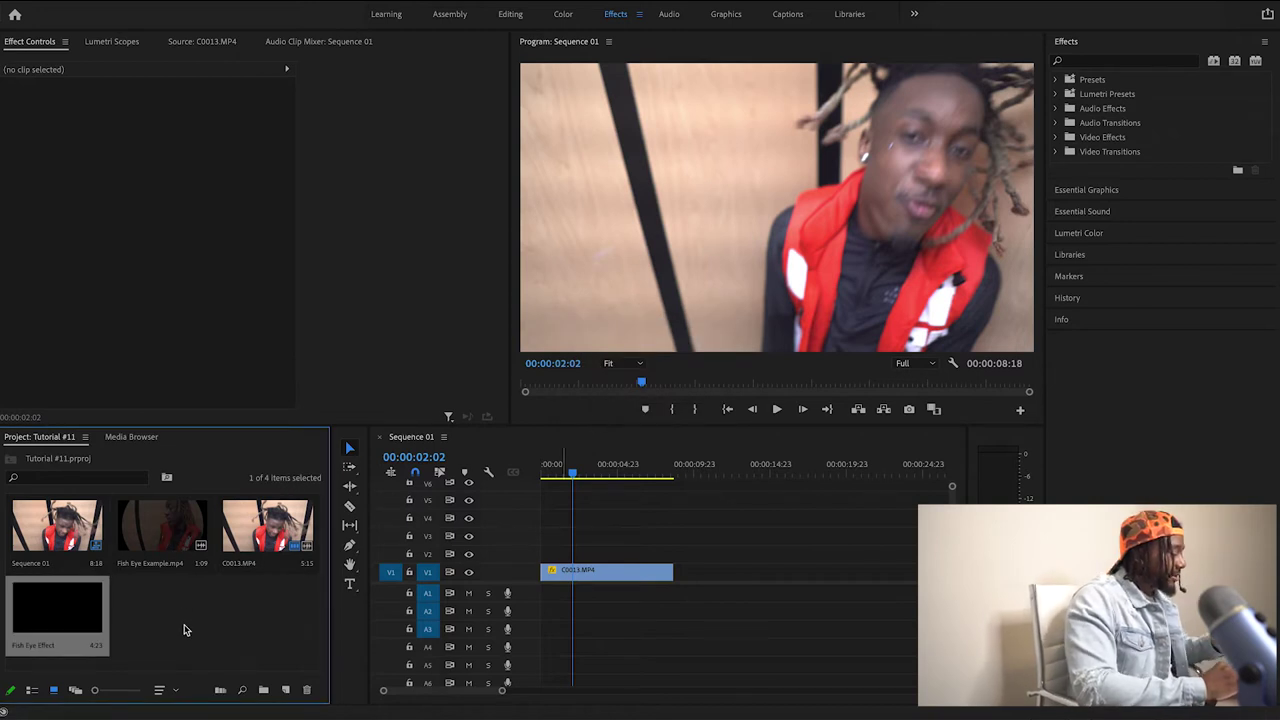
click(184, 630)
Step: Put the Fish Eye Effect matte on V2 above C0013 and add an ellipse mask expanded to about 724
click(94, 620)
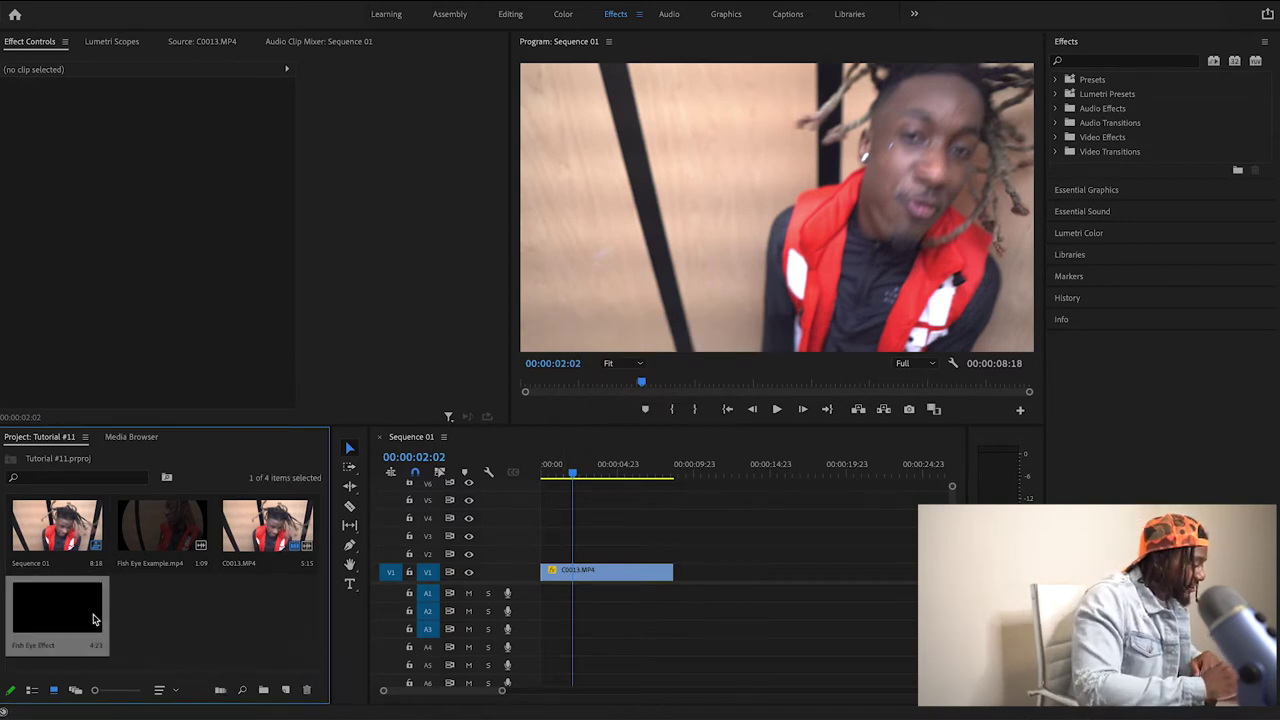
drag(87, 615, 666, 553)
click(646, 556)
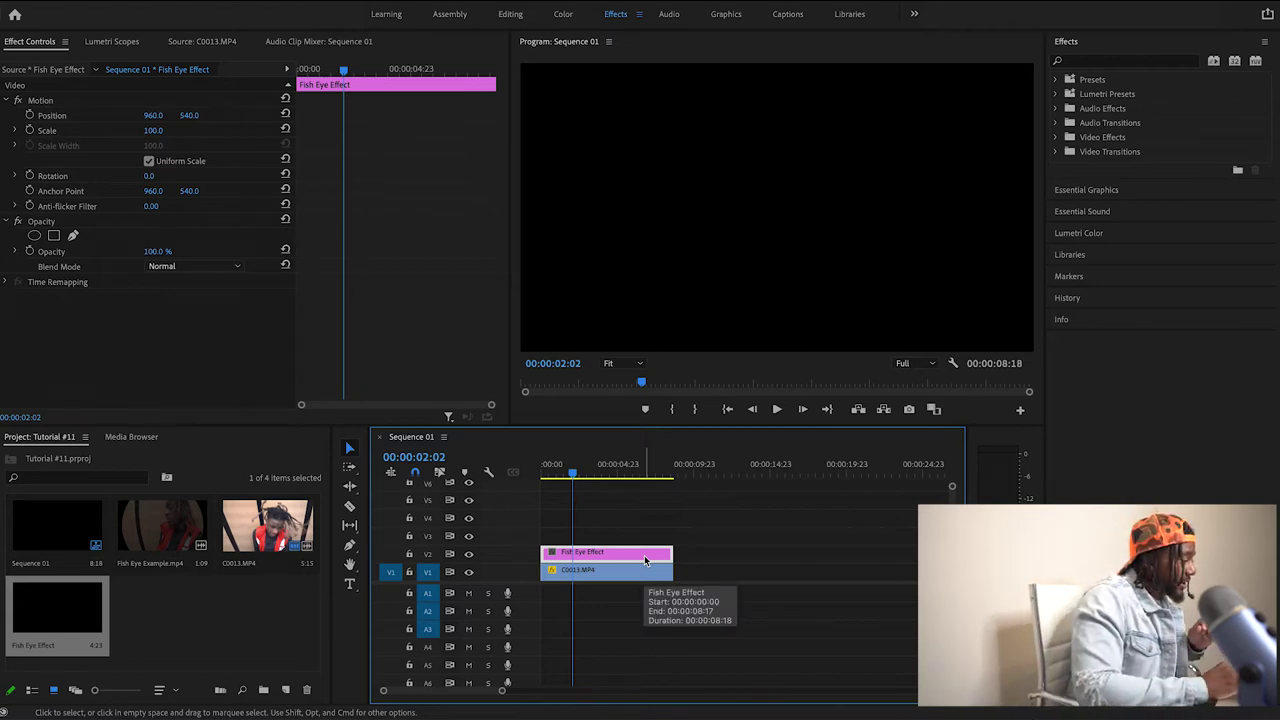
click(34, 236)
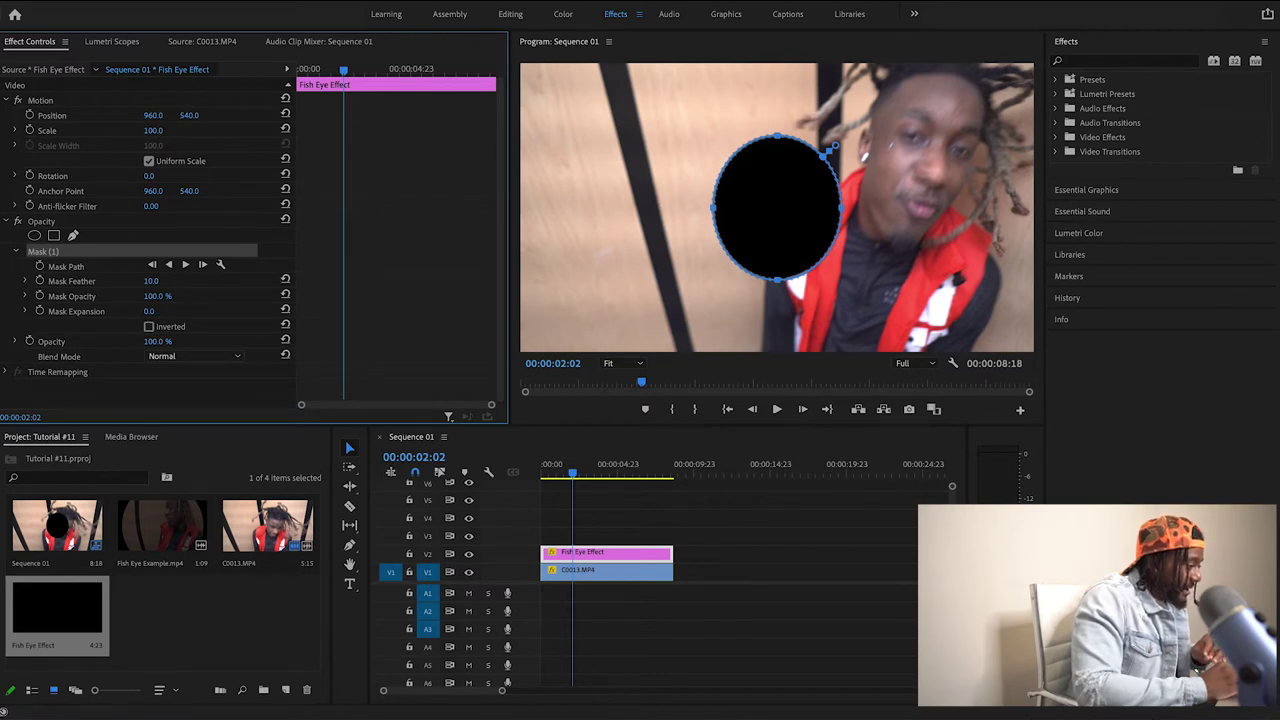
drag(834, 146, 962, 36)
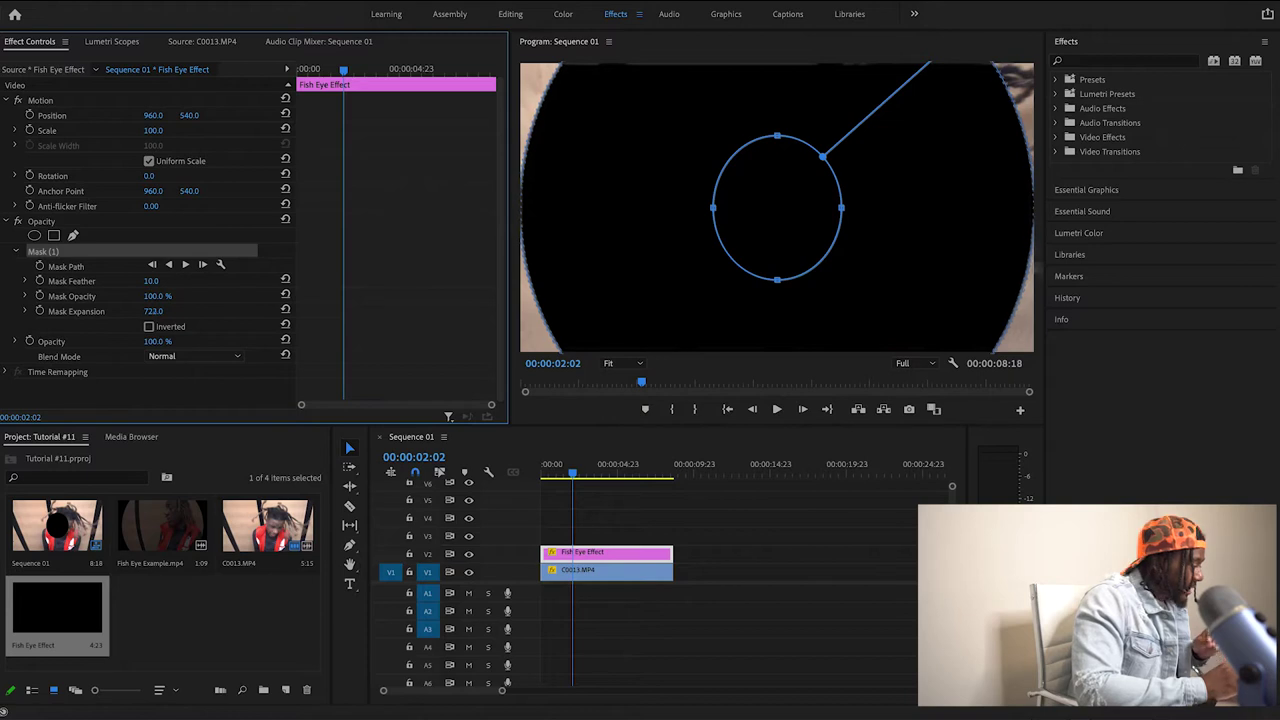
Step: Invert the matte's ellipse mask, pull its expansion in to 666, and set the matte scale to 102
click(150, 327)
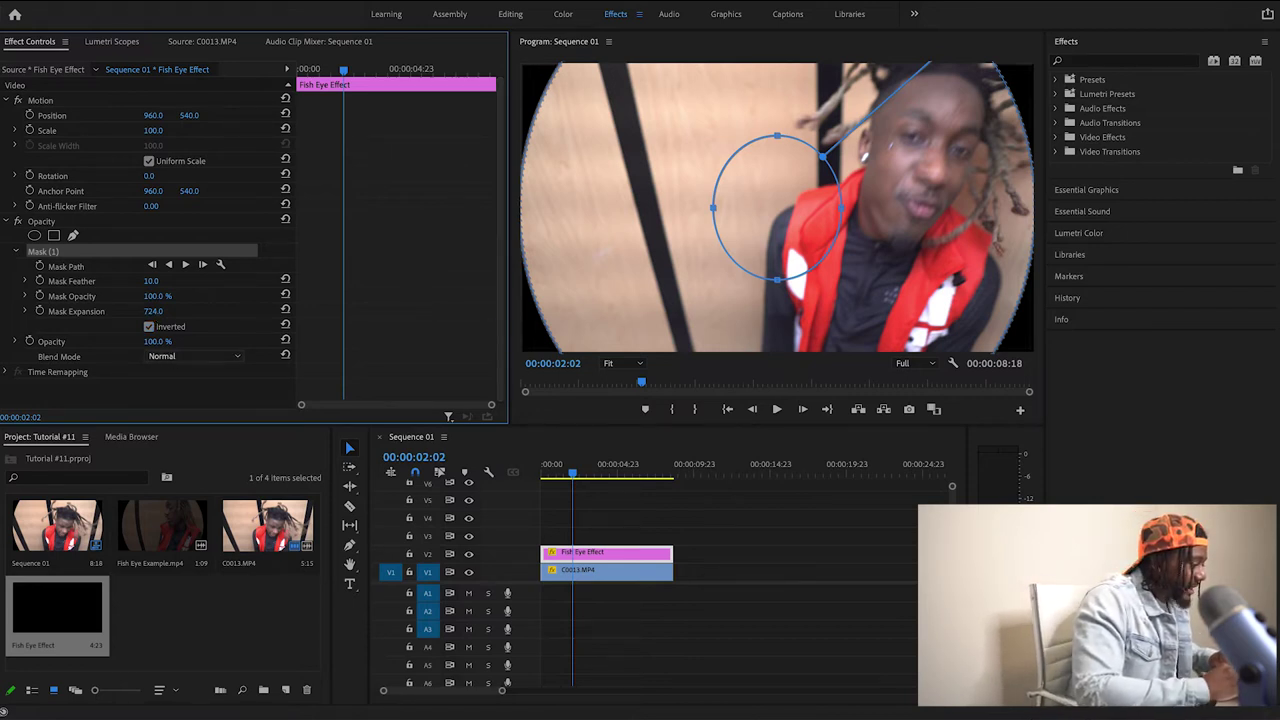
drag(153, 311, 146, 281)
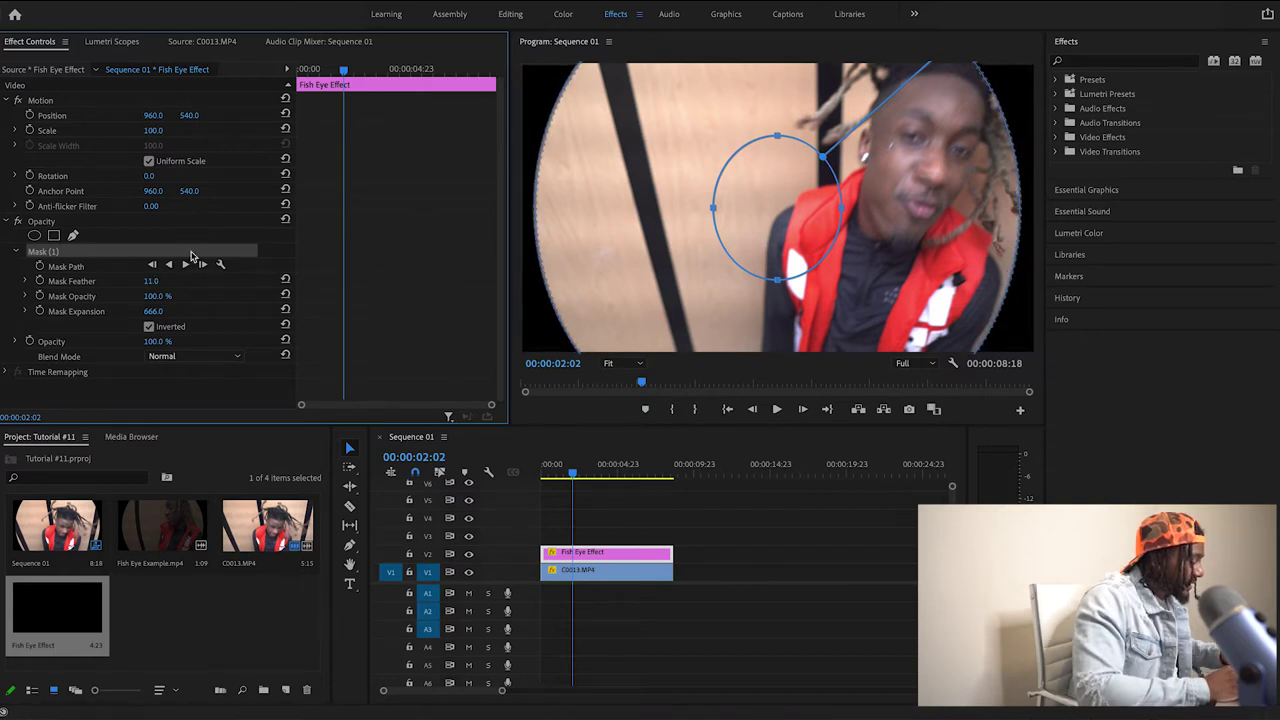
click(158, 130)
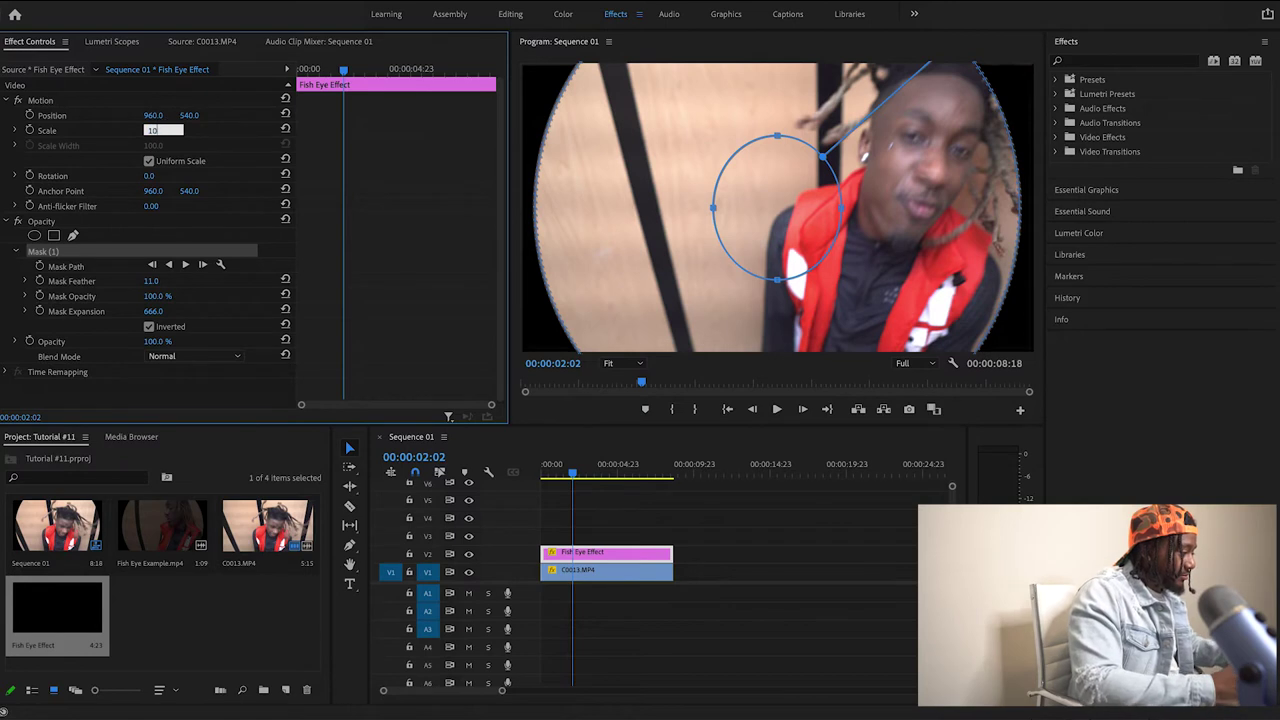
text(103)
key(Return)
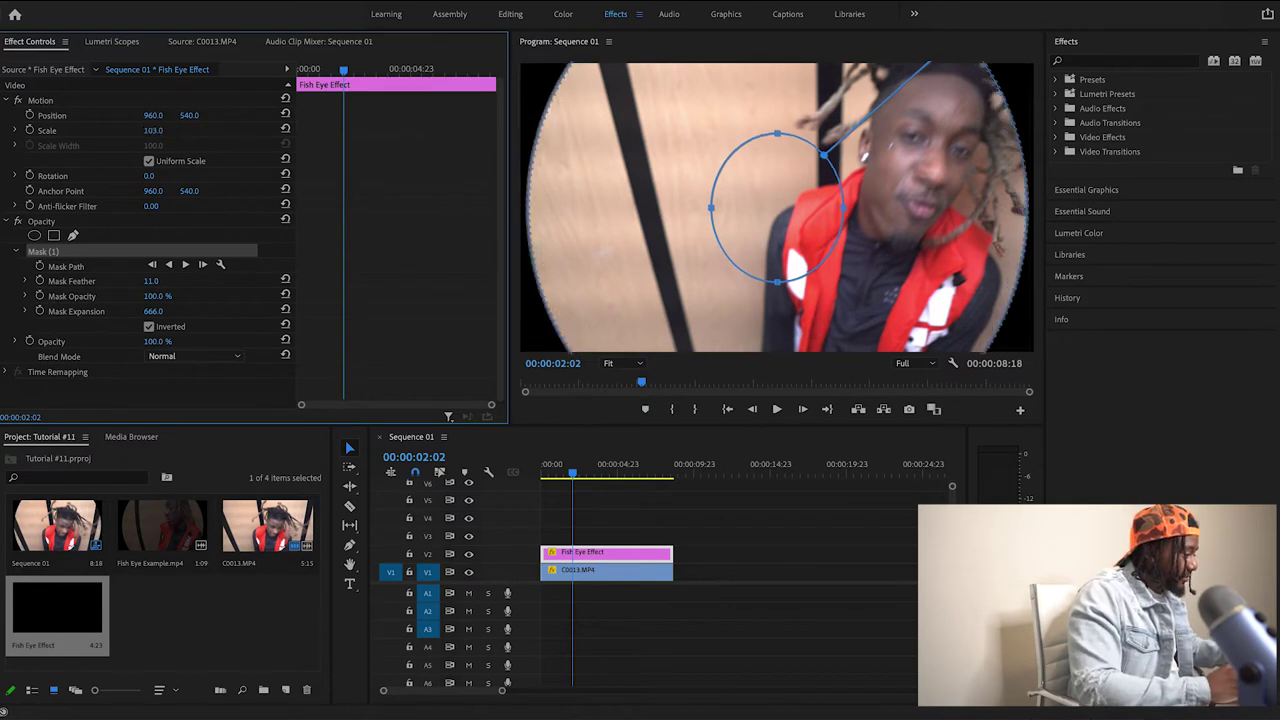
click(155, 129)
text(102)
key(Return)
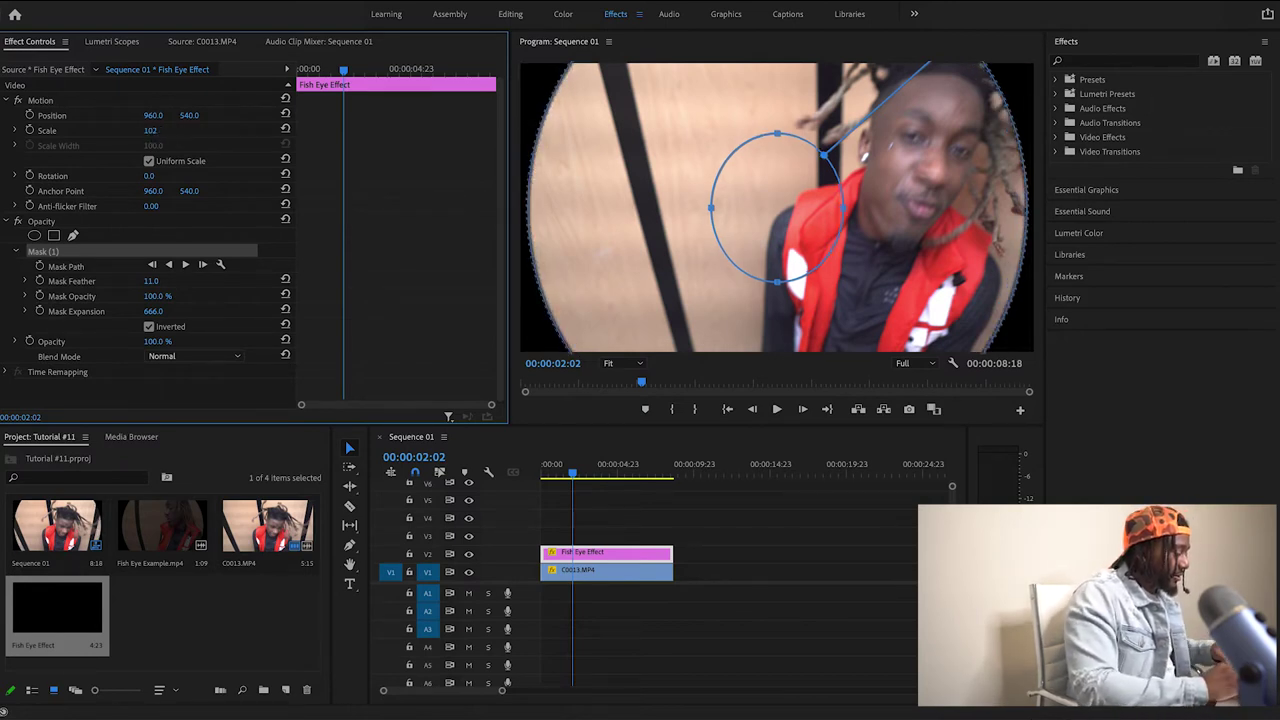
click(586, 623)
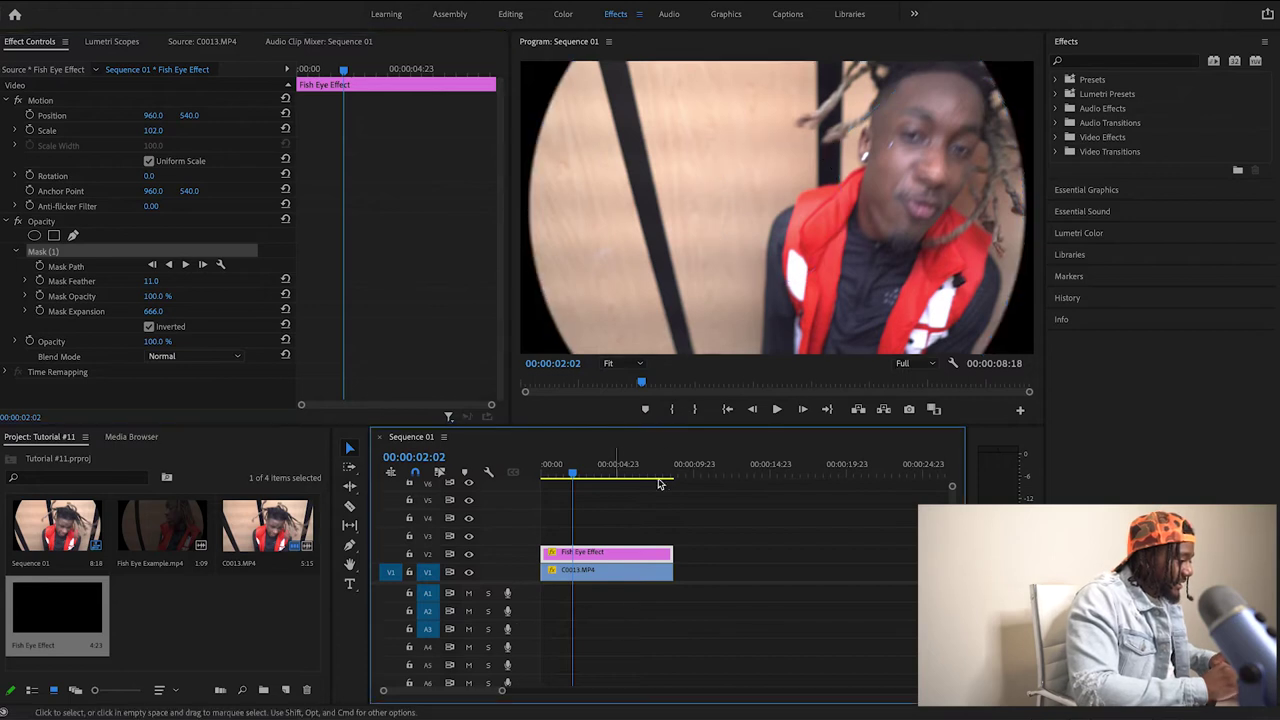
Step: Find Lens Distortion with an Effects search for 'lens' and apply it to the C0013 clip
click(645, 553)
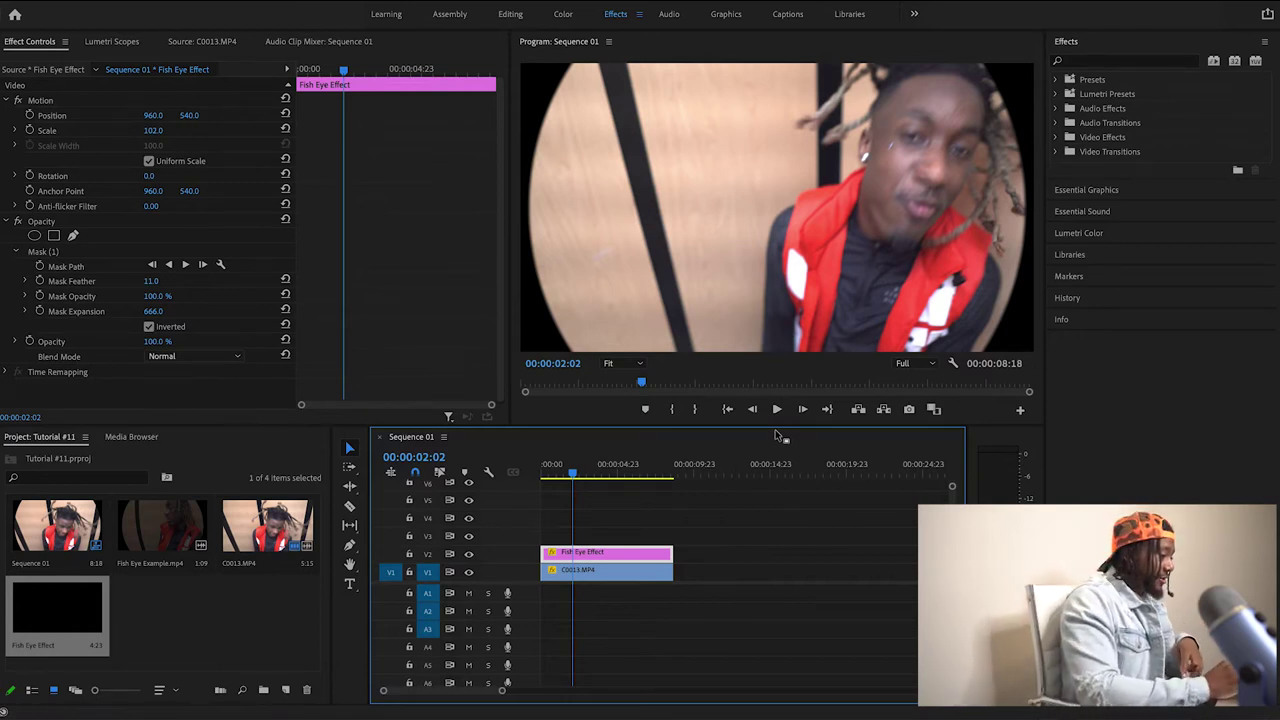
click(1106, 60)
text(lens dis)
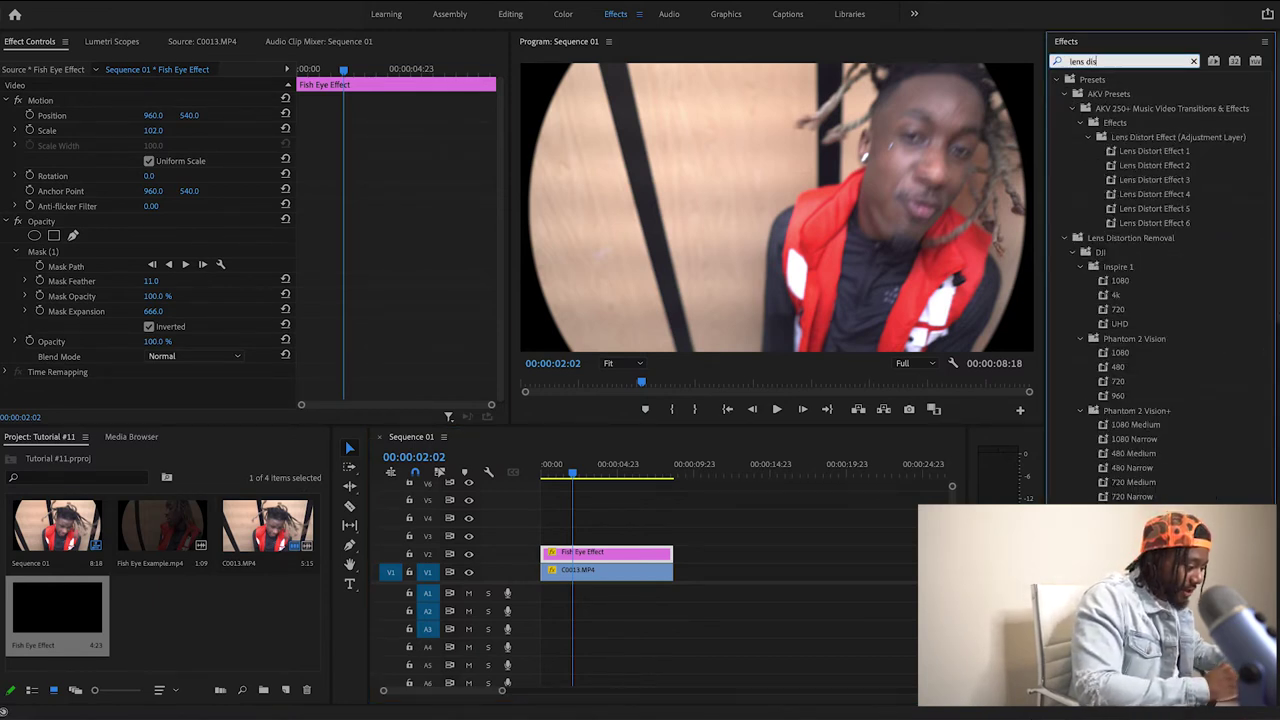
scroll(1160, 280, down, 15)
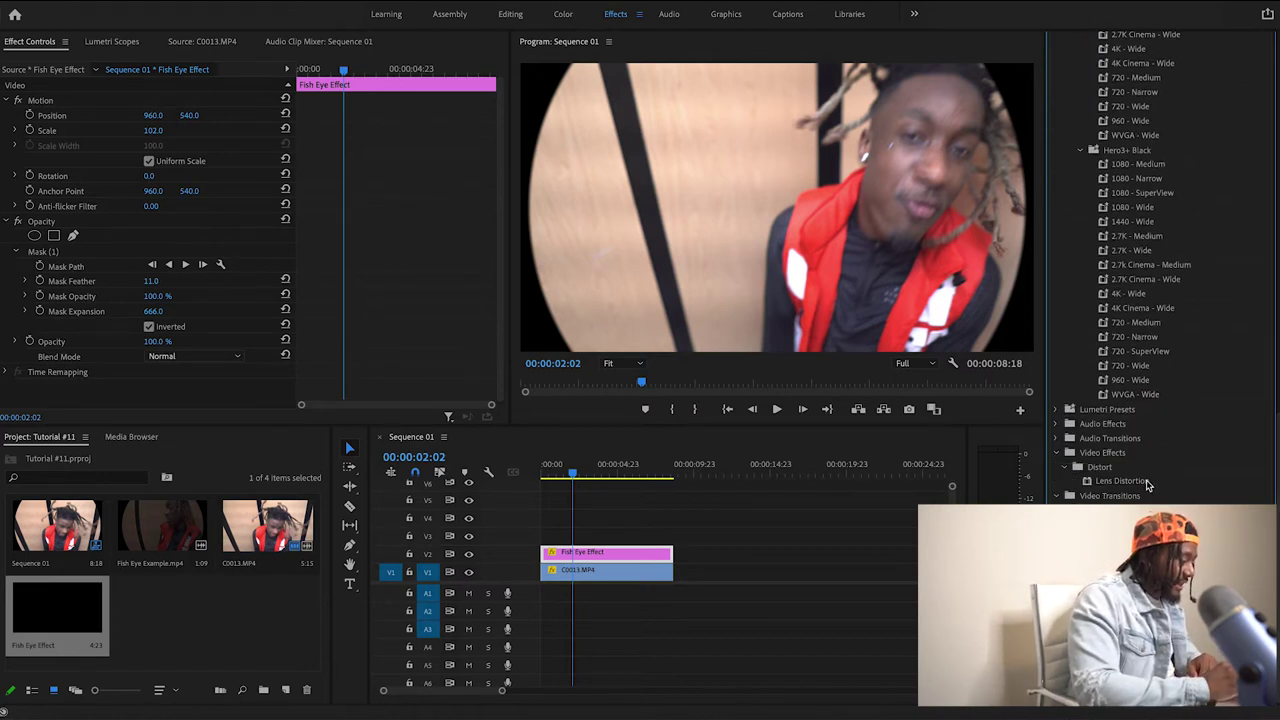
drag(1147, 484, 600, 578)
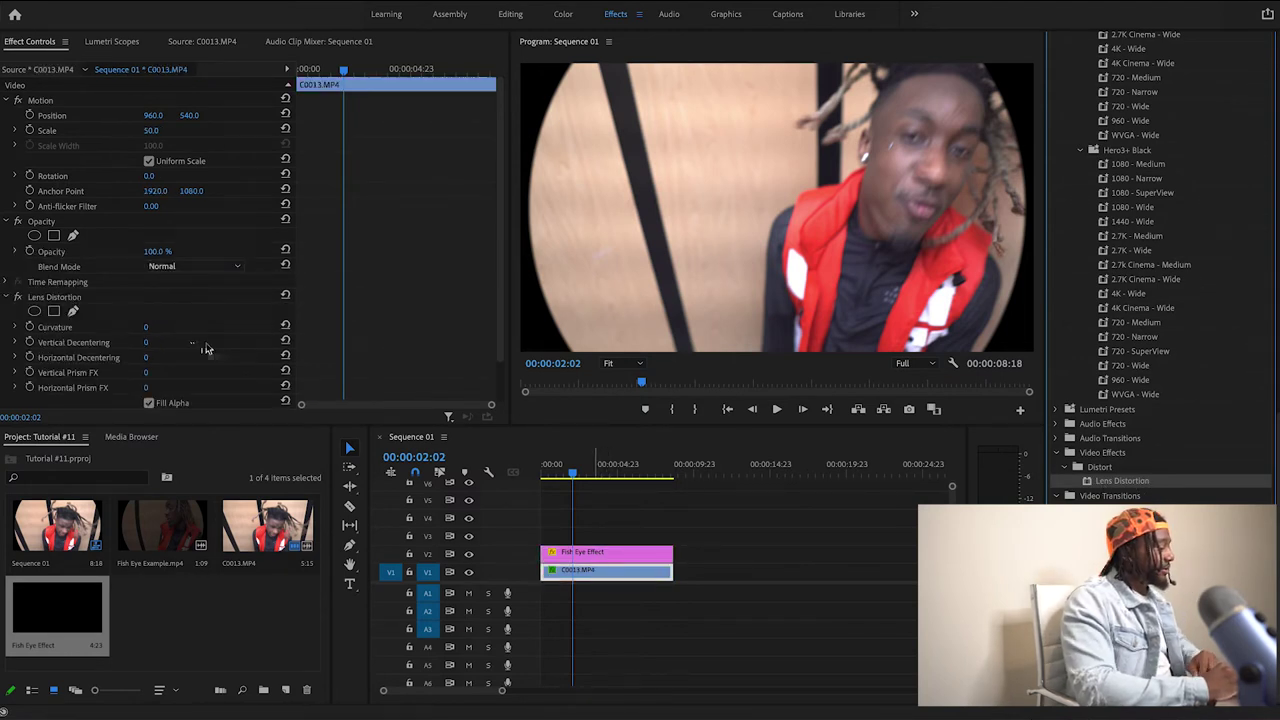
Step: Set the clip's Lens Distortion Curvature to 100 and its Scale to 84
click(152, 328)
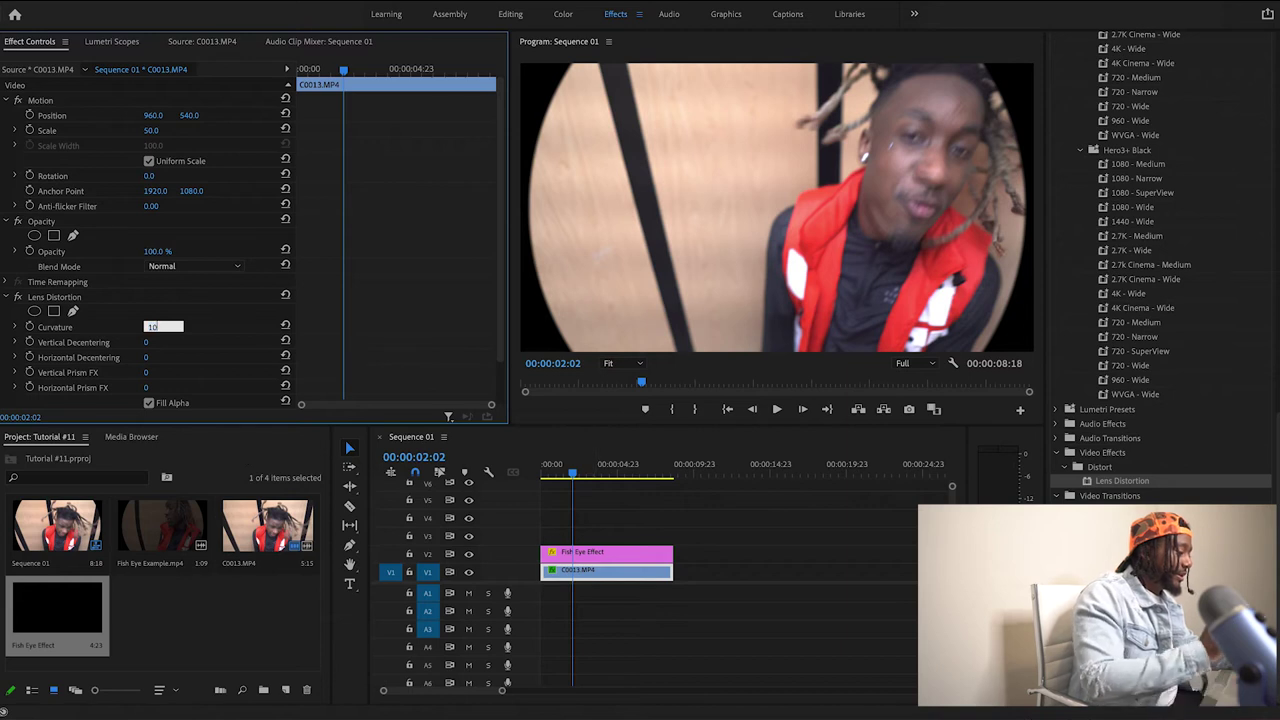
text(100)
key(Return)
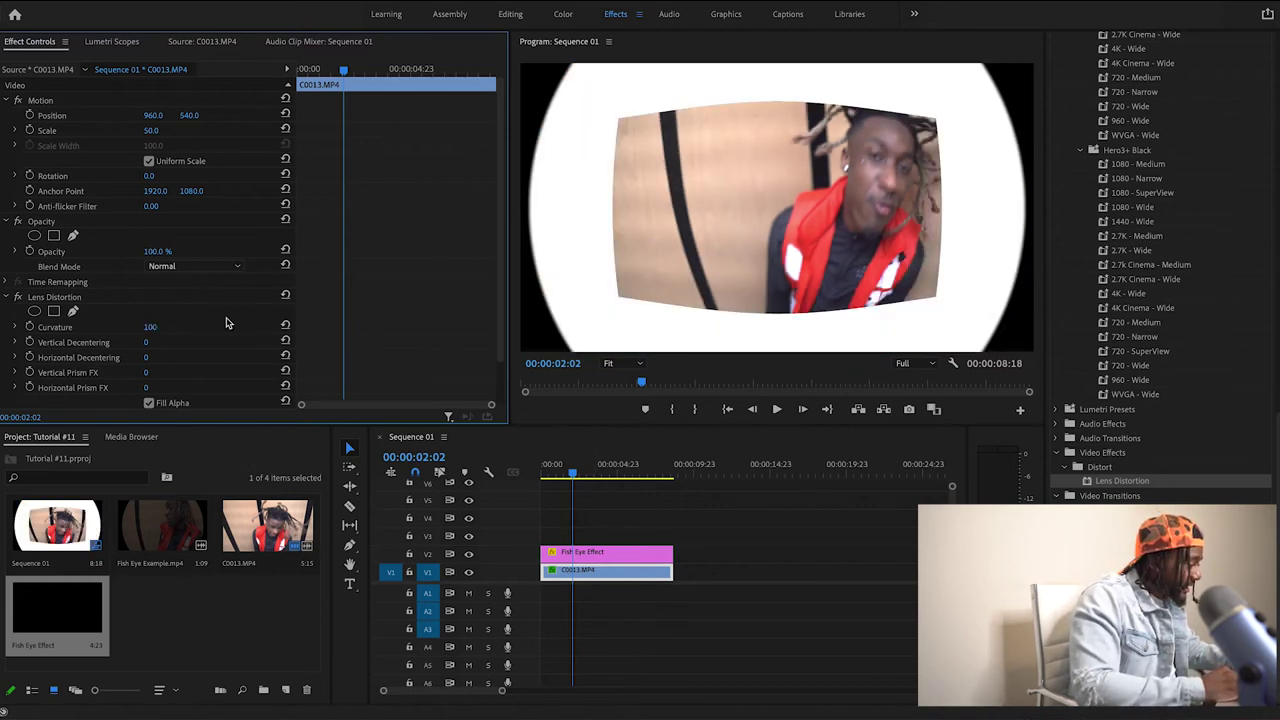
drag(150, 130, 184, 130)
Step: Preview the bulging fisheye result by playing the sequence from the start
key(space)
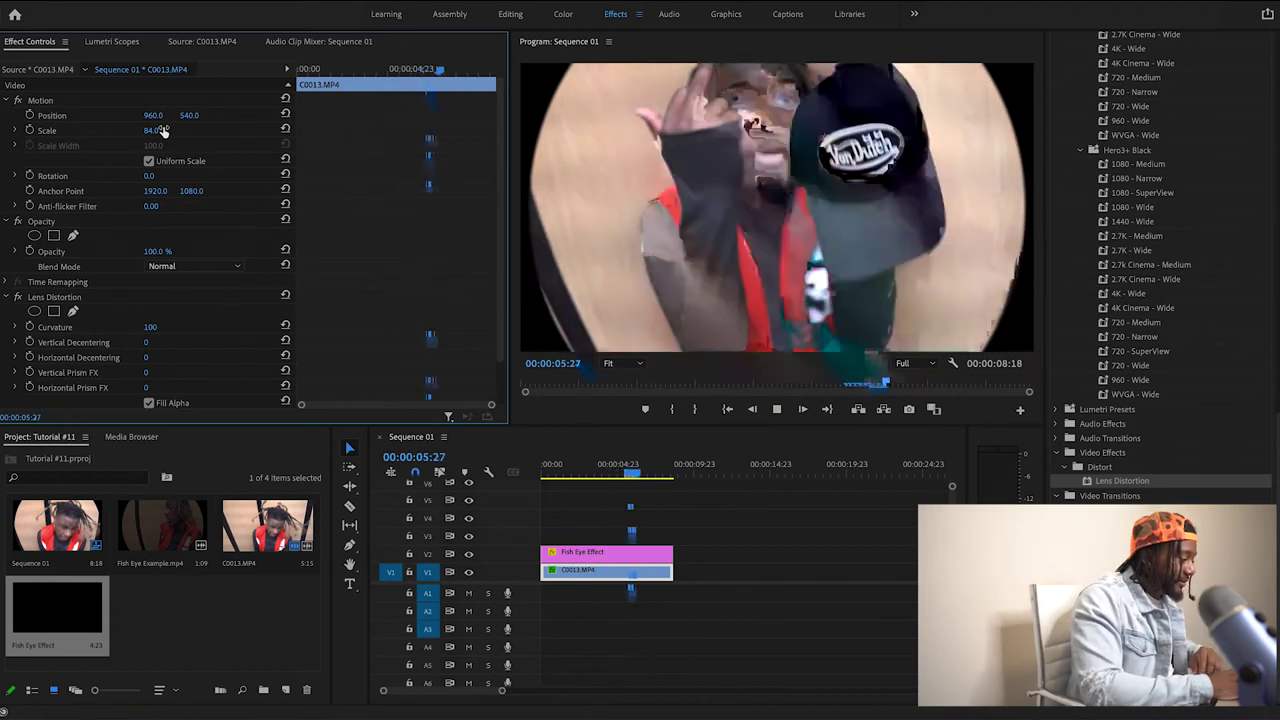
key(space)
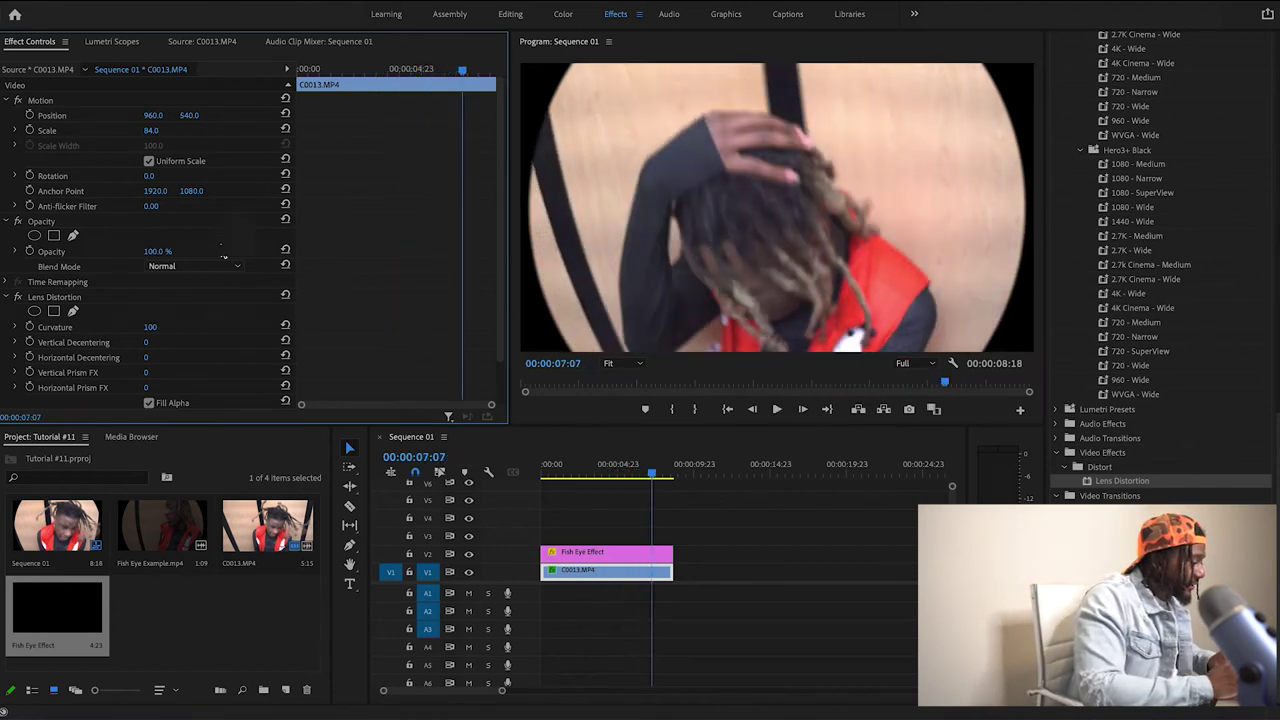
scroll(504, 398, down, 1)
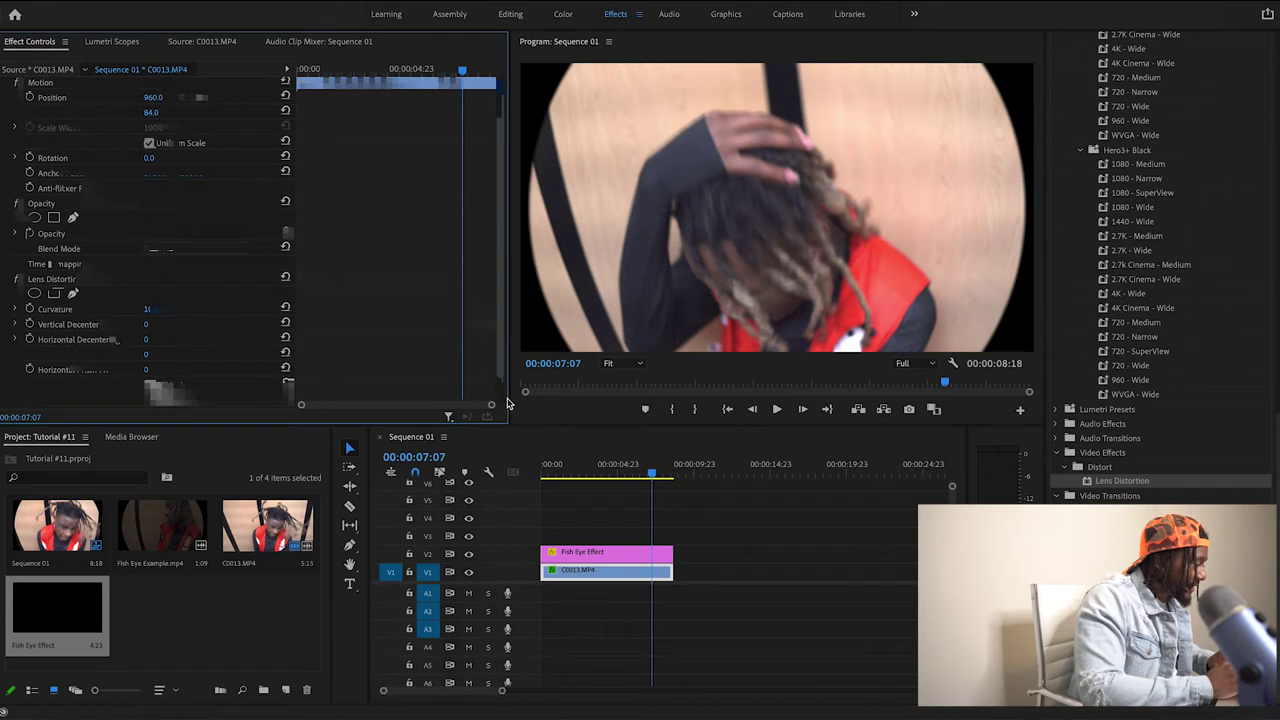
scroll(505, 400, down, 2)
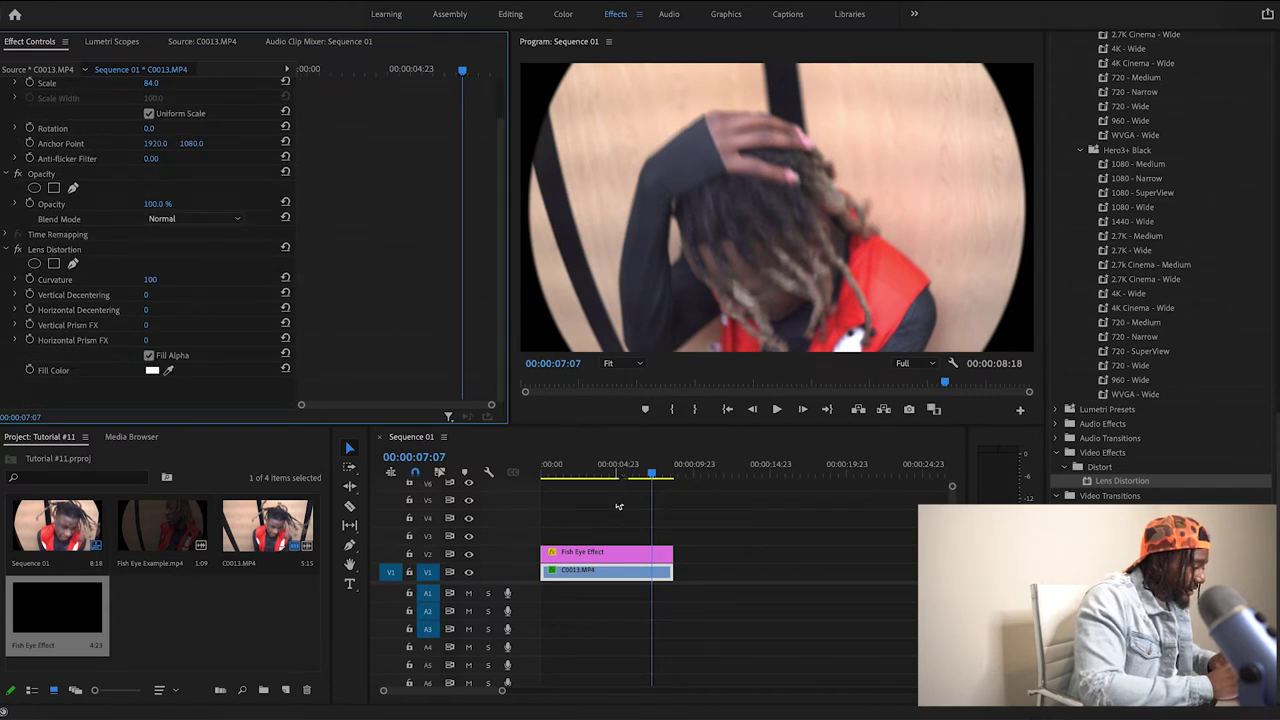
click(618, 506)
key(Home)
key(space)
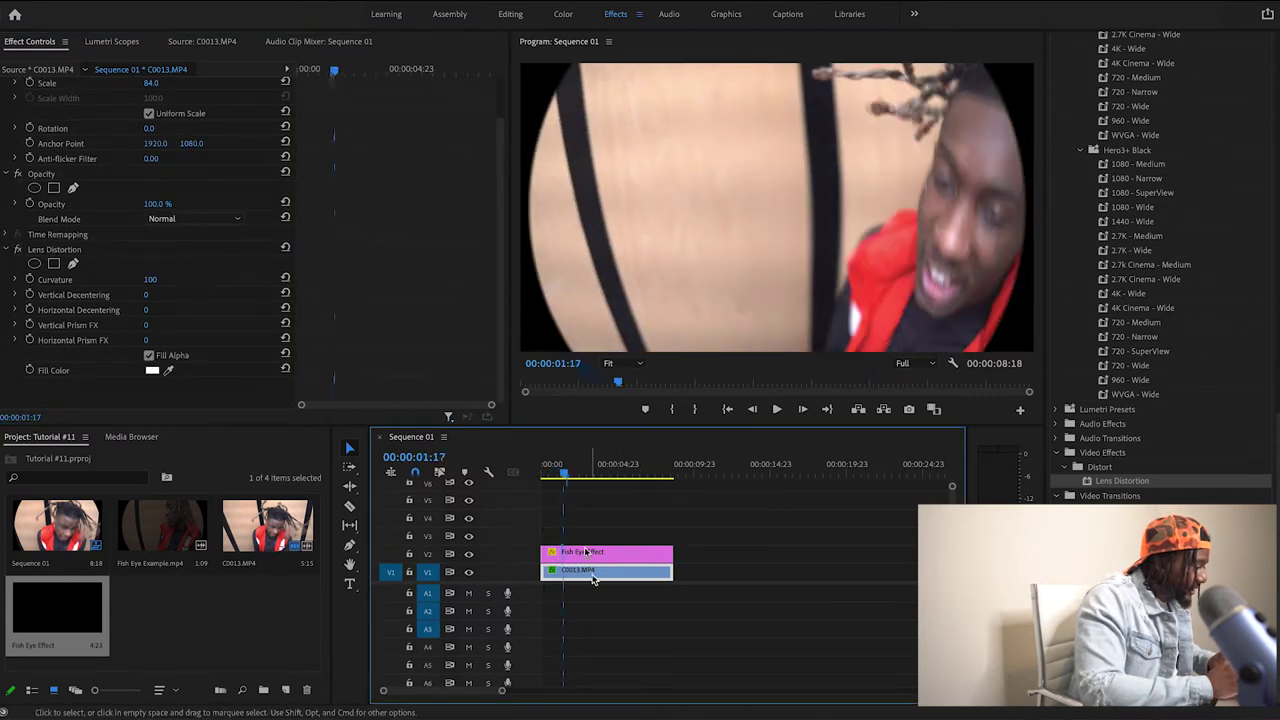
Step: Adjust the Fish Eye Effect mask expansion to 653
click(594, 555)
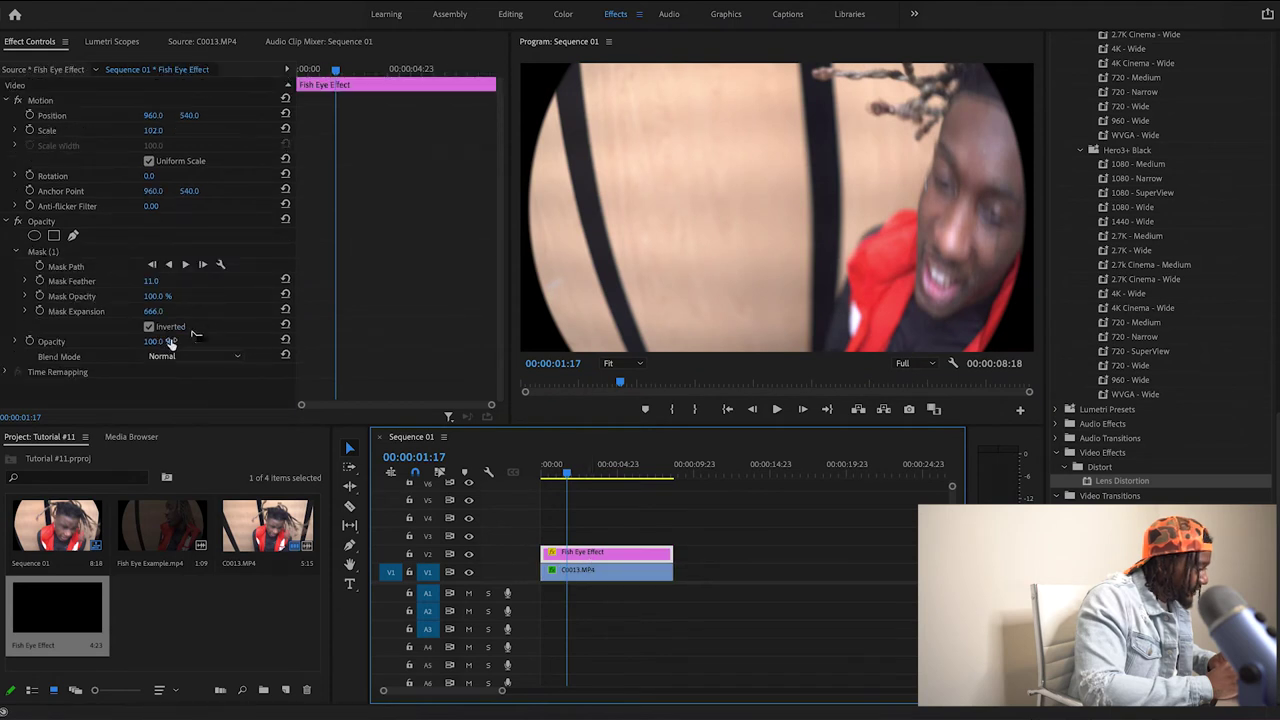
mouse_move(155, 316)
mouse_down()
mouse_move(136, 316)
mouse_move(163, 311)
mouse_up()
click(527, 476)
Step: Mark an Out point at 08:16 and render the sequence from In to Out
key(Home)
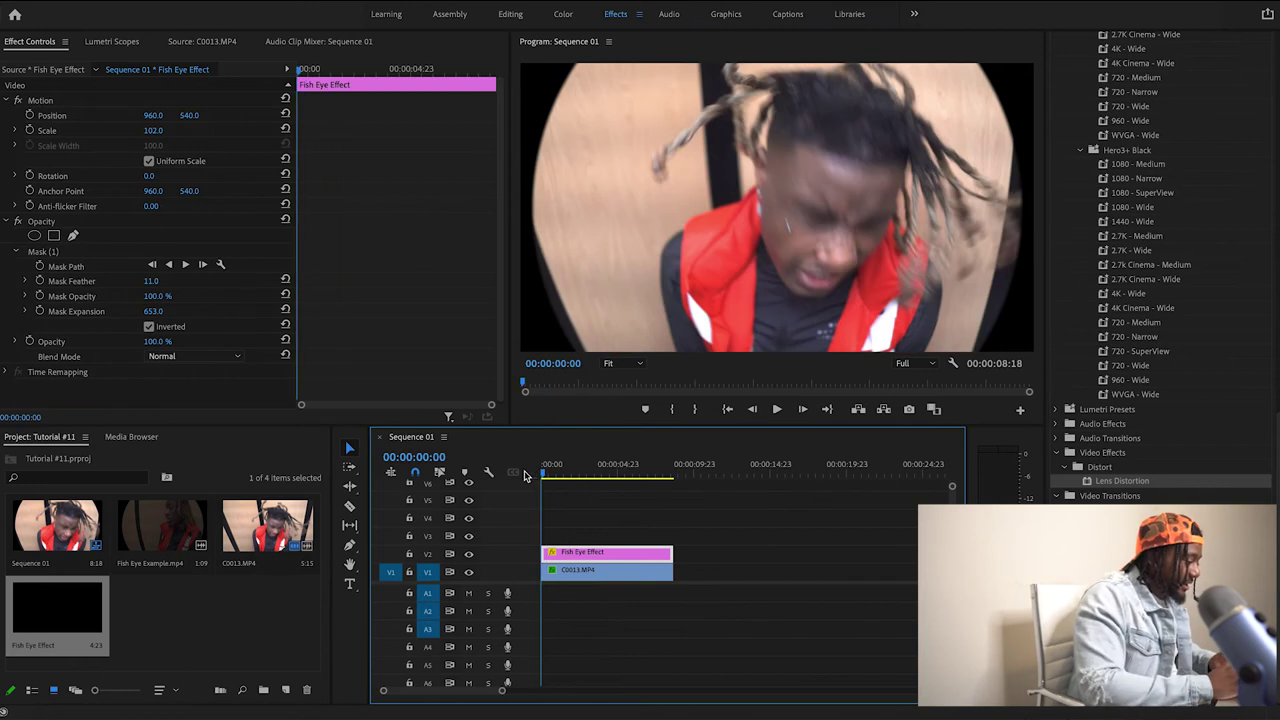
drag(590, 476, 676, 476)
key(o)
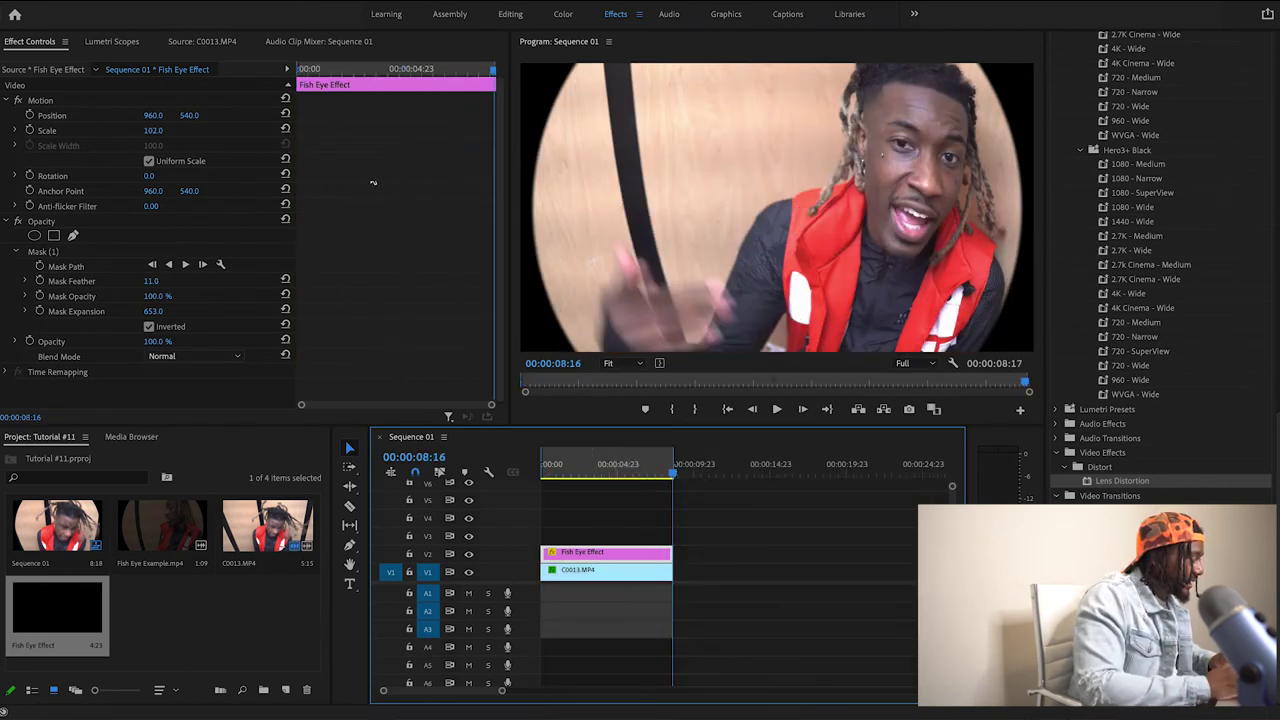
click(230, 4)
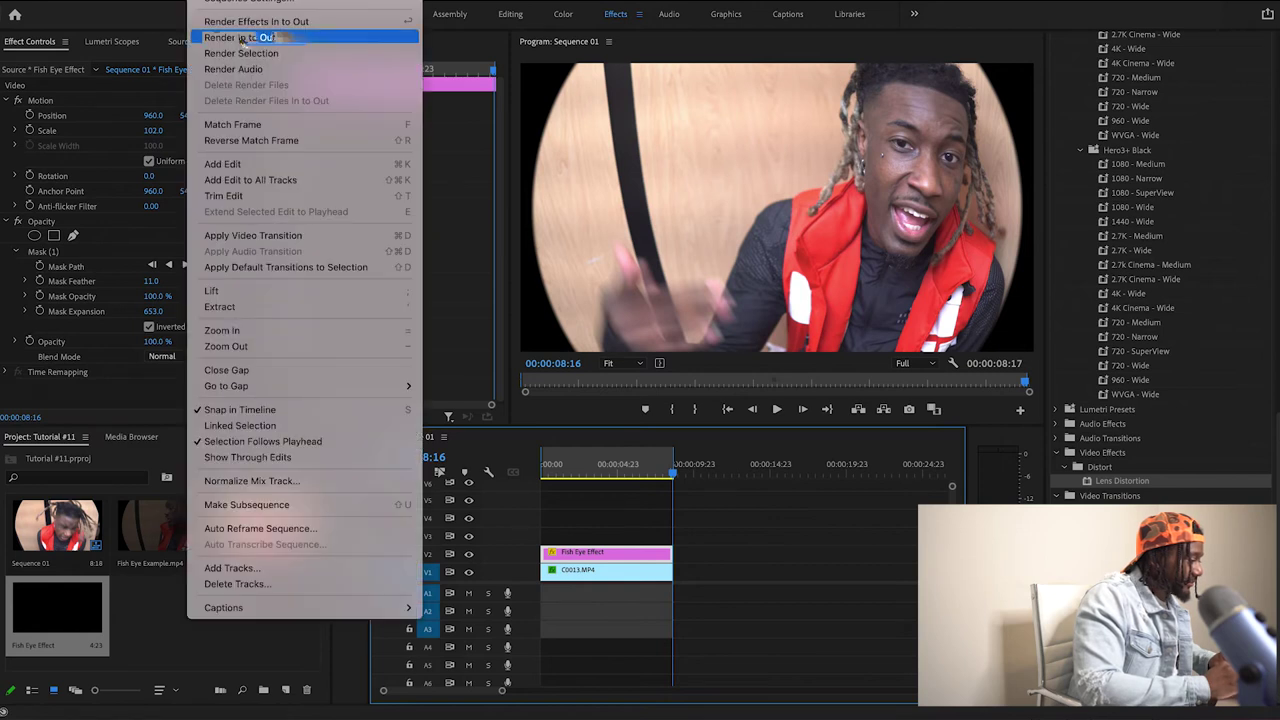
click(240, 42)
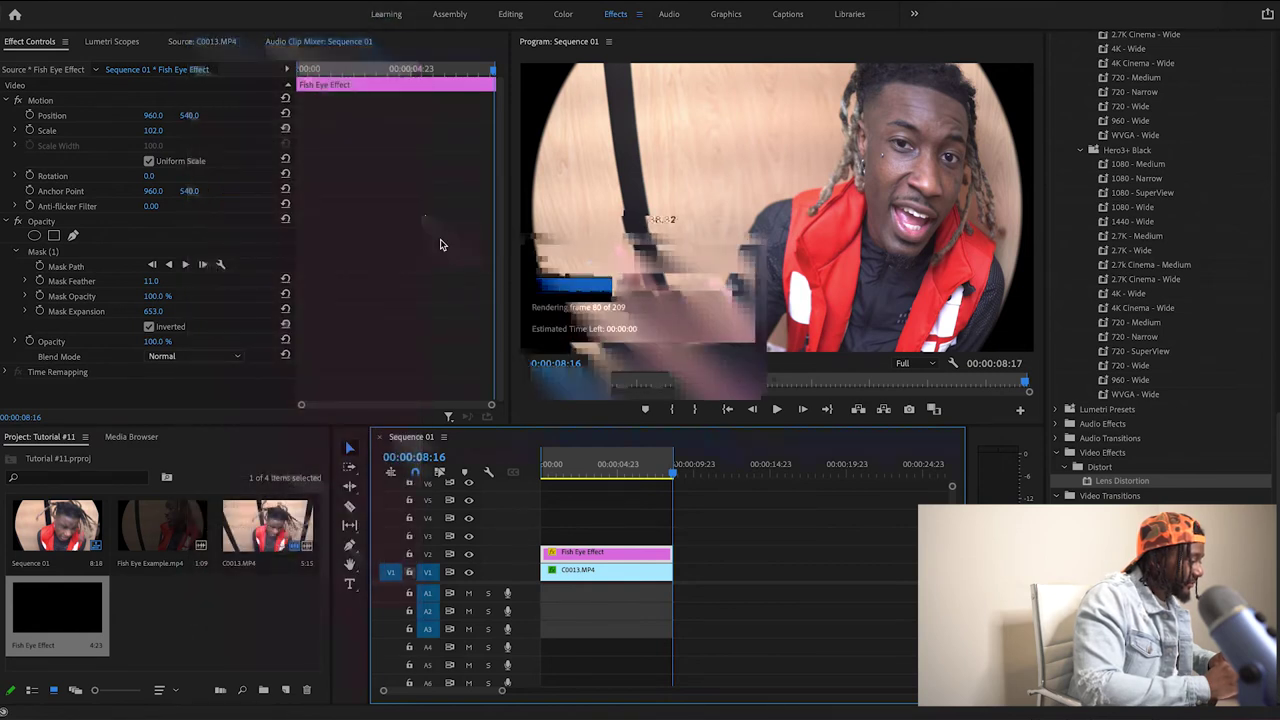